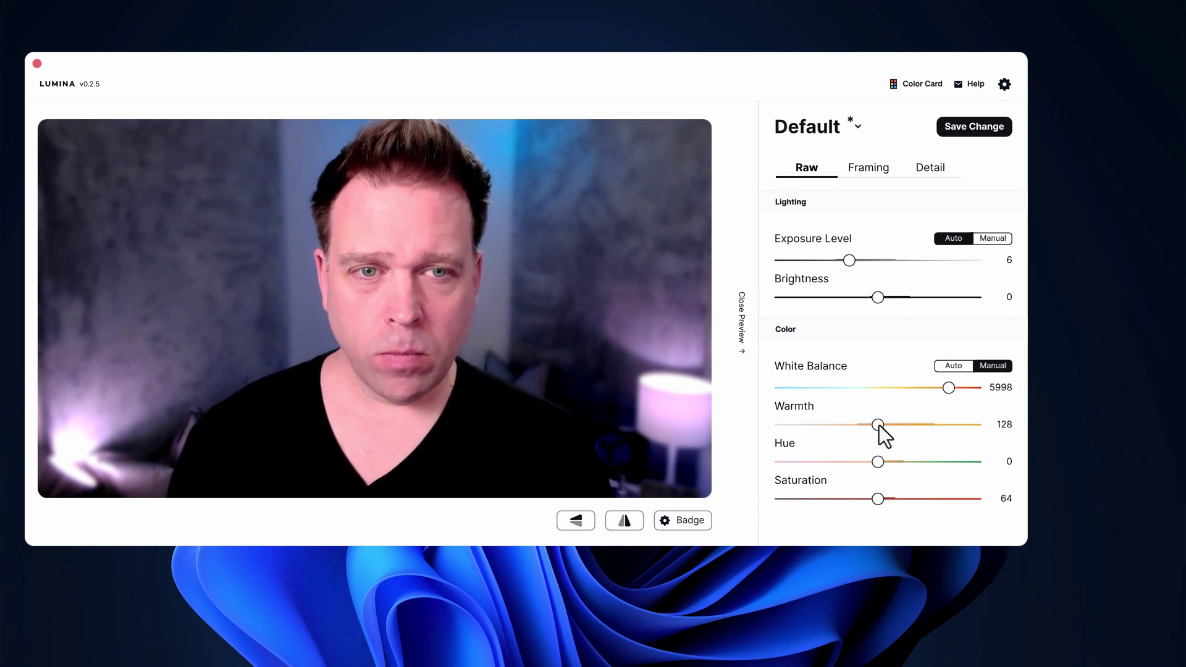
Set the camera image's hue to 3, saturation to 59 and exposure level to 5.
mouse_move(881, 461)
left_mouse_down()
mouse_move(907, 458)
mouse_move(880, 462)
left_mouse_up()
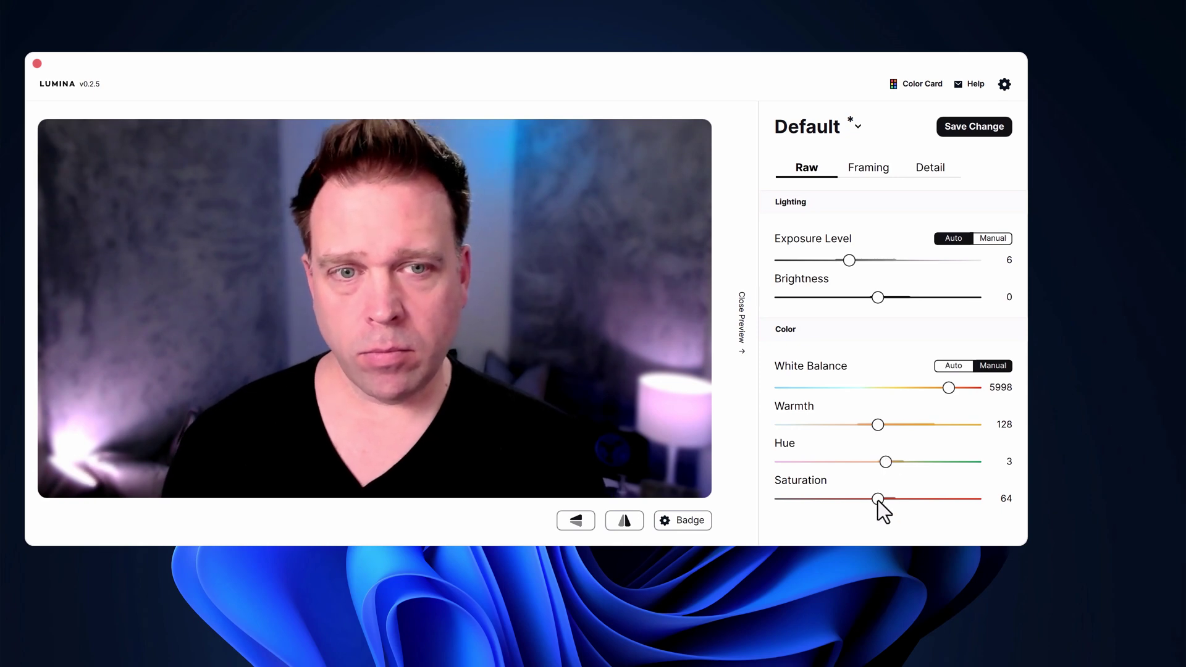
left_click_drag(878, 499, 870, 499)
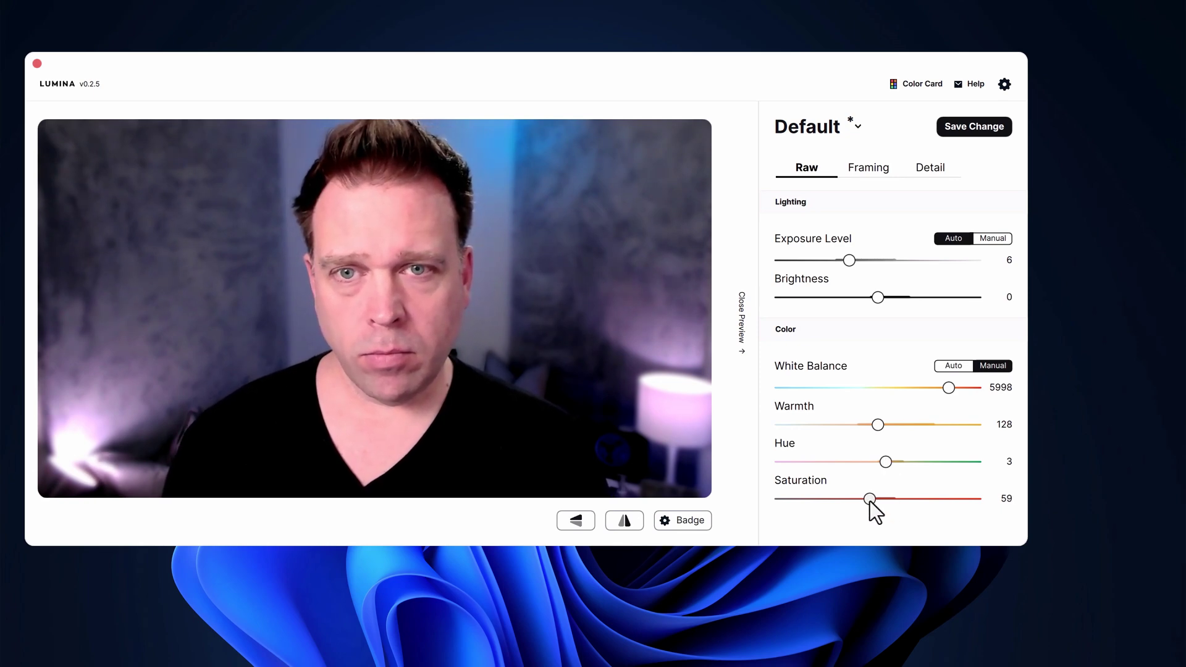
left_click_drag(849, 260, 836, 260)
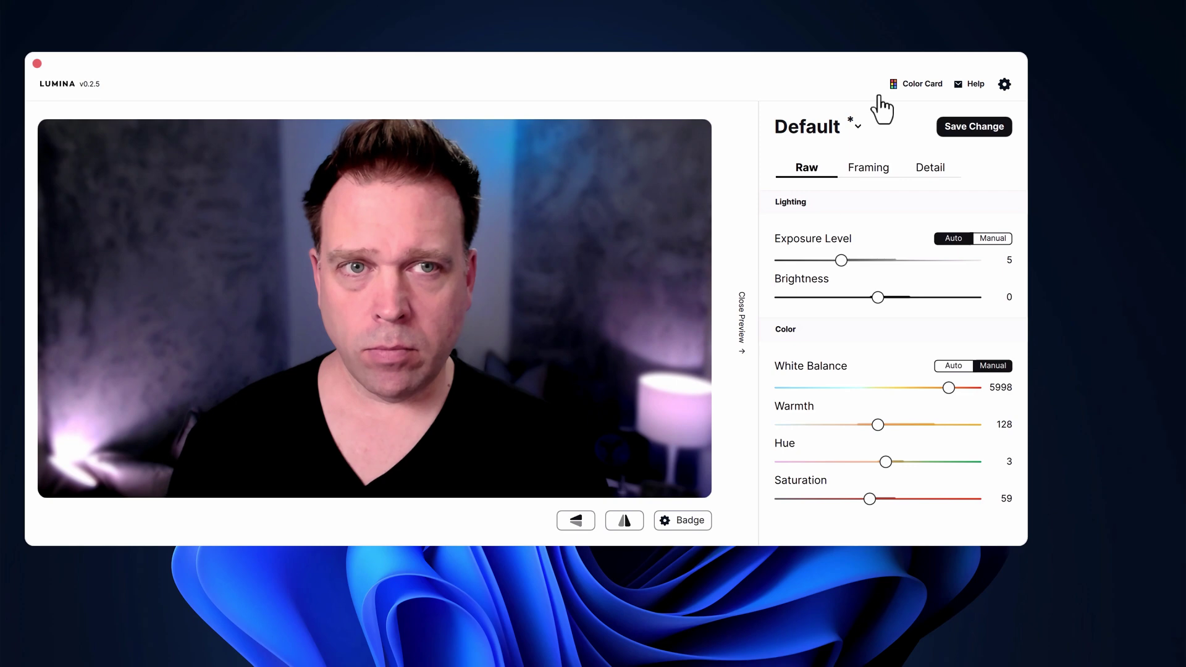
Open the settings and review the camera information, software update status, AI effects resolution and available GPU options.
left_click(1005, 87)
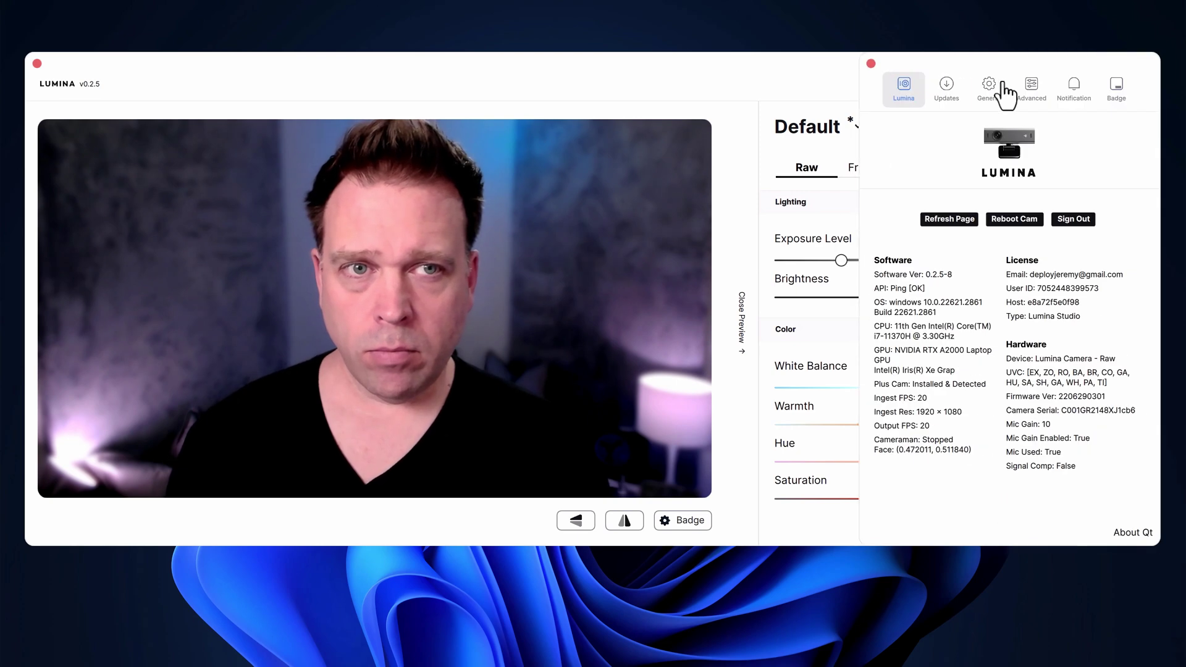
left_click(947, 92)
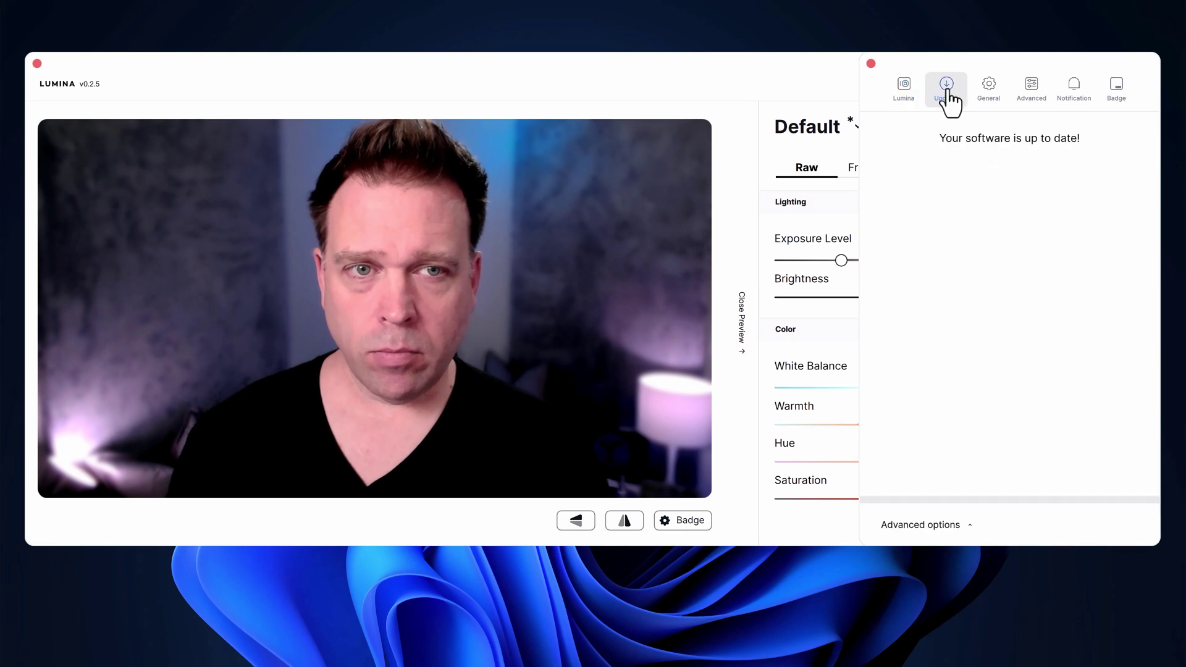
left_click(989, 91)
left_click(1112, 190)
left_click(1112, 190)
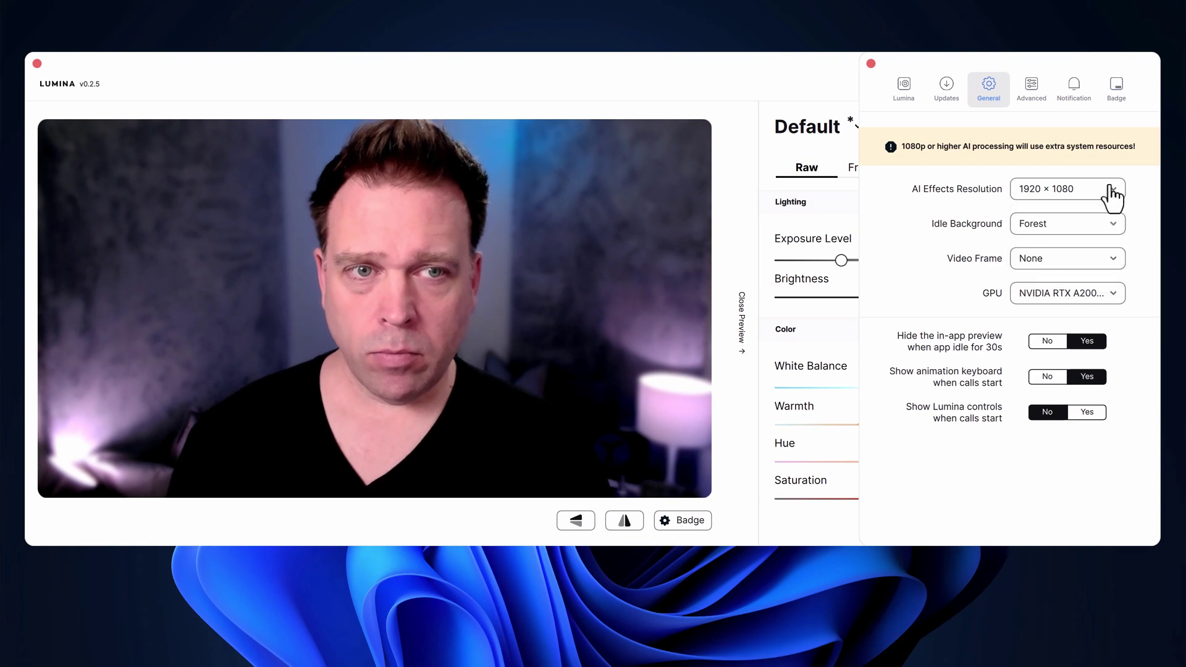
left_click(1105, 295)
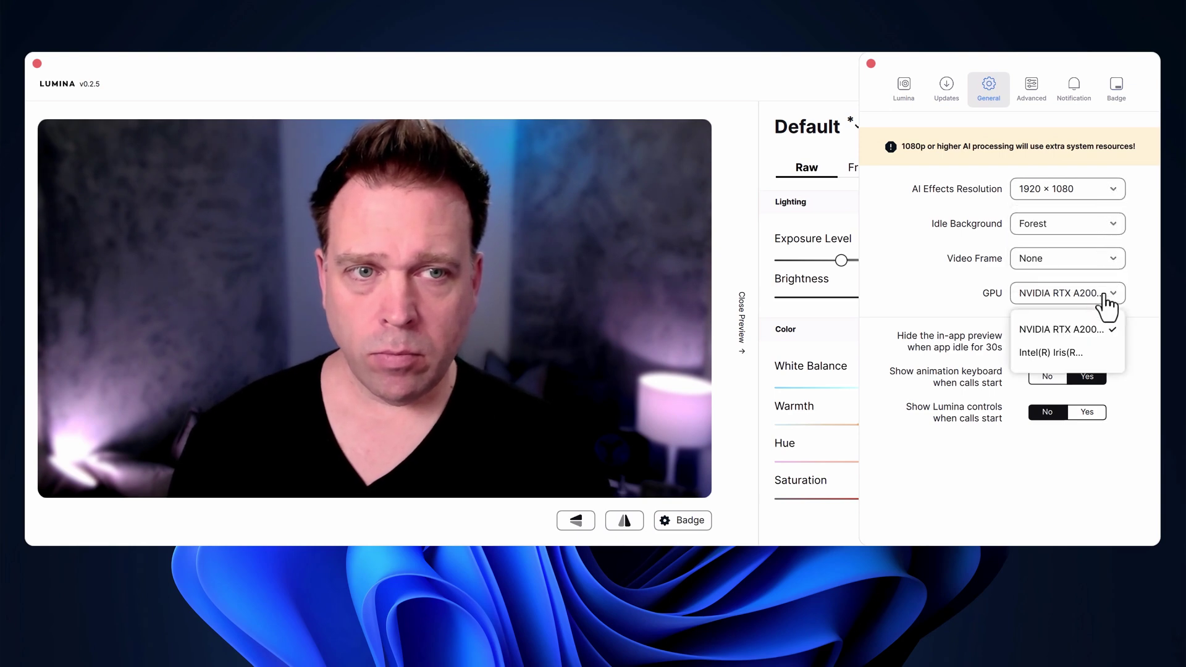
left_click(1105, 296)
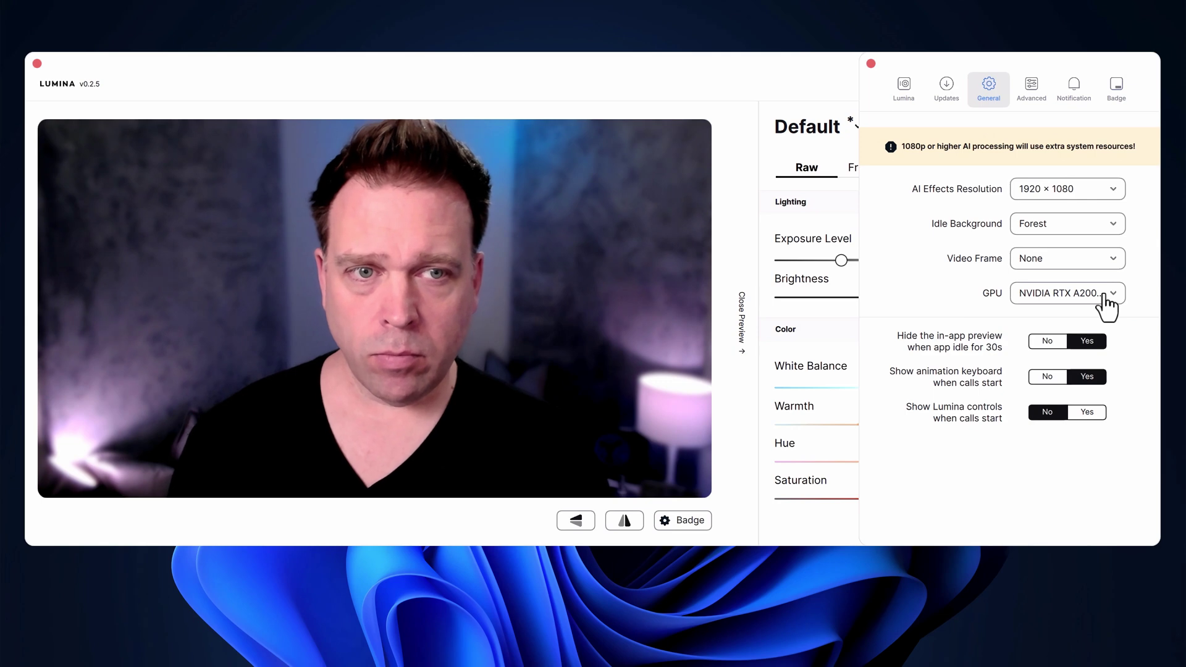
In the advanced settings, set the contrast to 32 and the curve gamma to -13.
left_click(1031, 83)
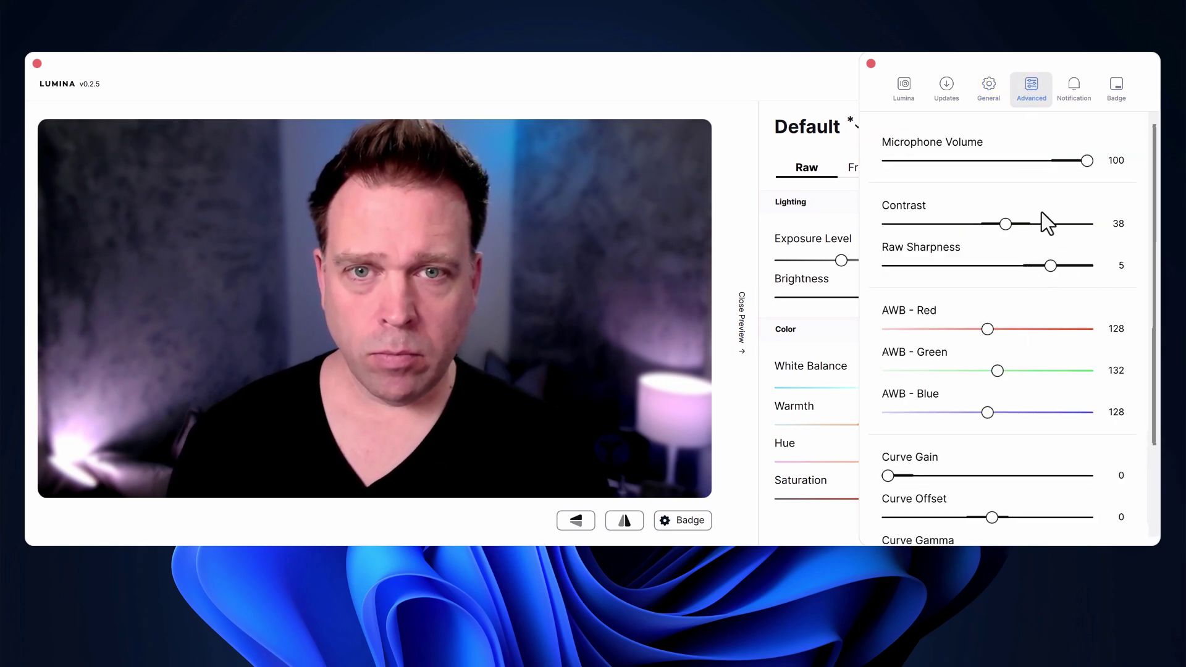
left_click_drag(1004, 226, 988, 227)
scroll(1088, 296, "down", 3)
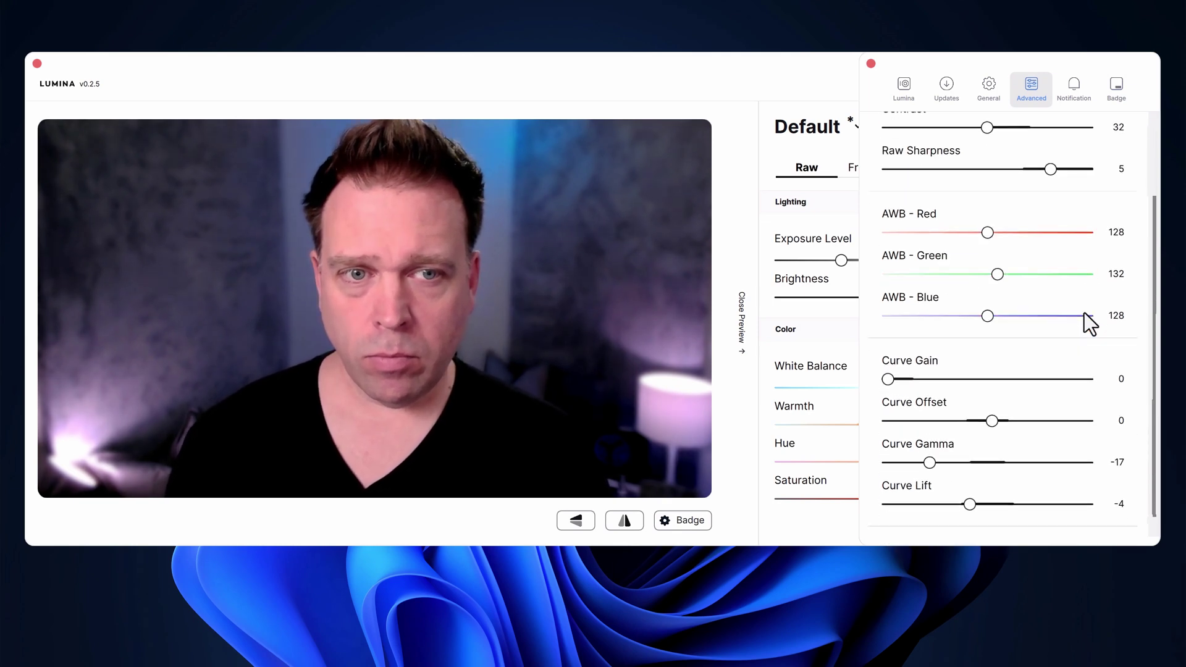
mouse_move(928, 464)
left_mouse_down()
mouse_move(908, 466)
mouse_move(995, 460)
mouse_move(947, 462)
left_mouse_up()
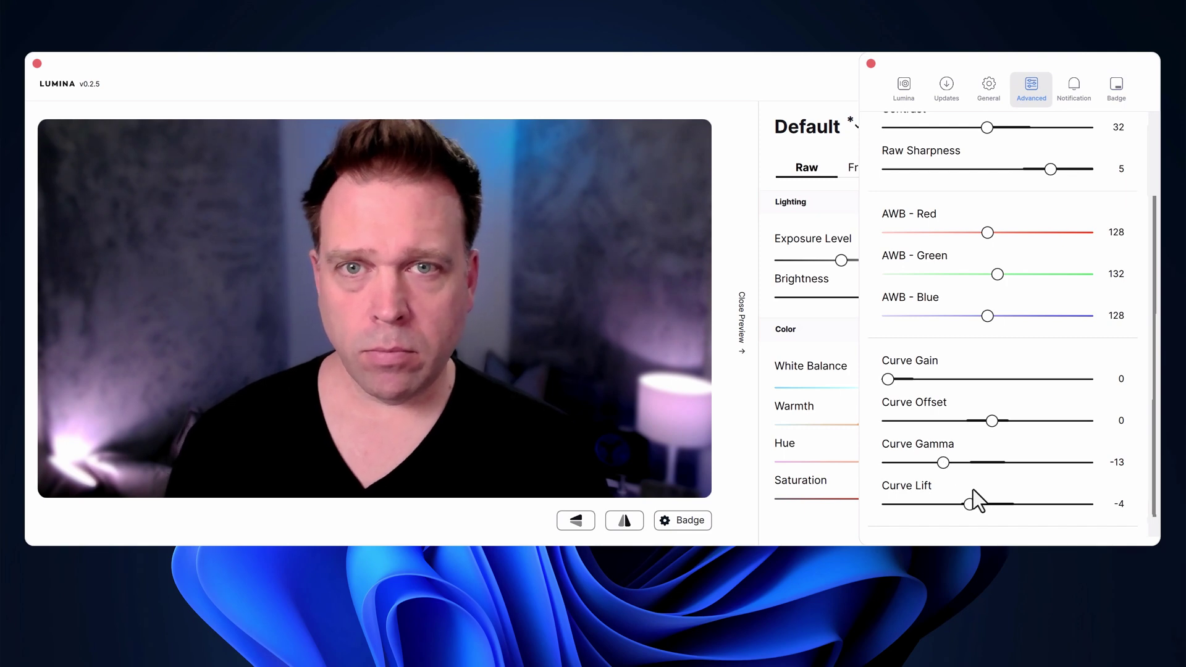
Set the raw sharpness to 5 and lower the contrast to 27.
scroll(1044, 194, "up", 2)
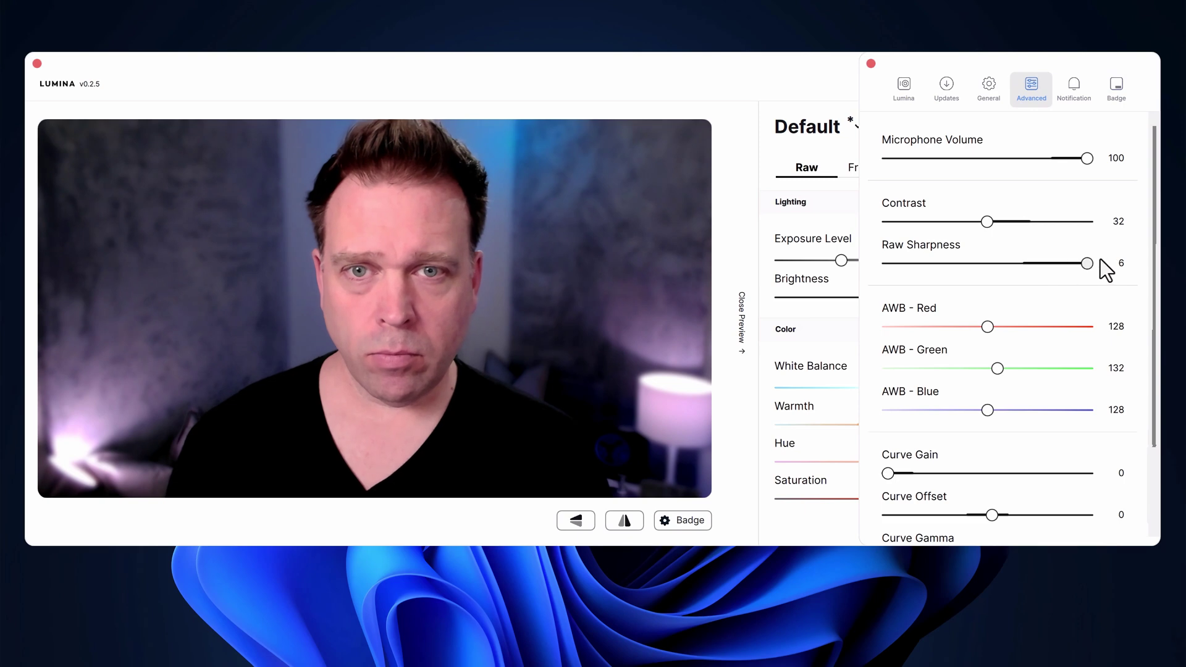
left_click_drag(1074, 264, 1045, 263)
left_click_drag(987, 222, 973, 222)
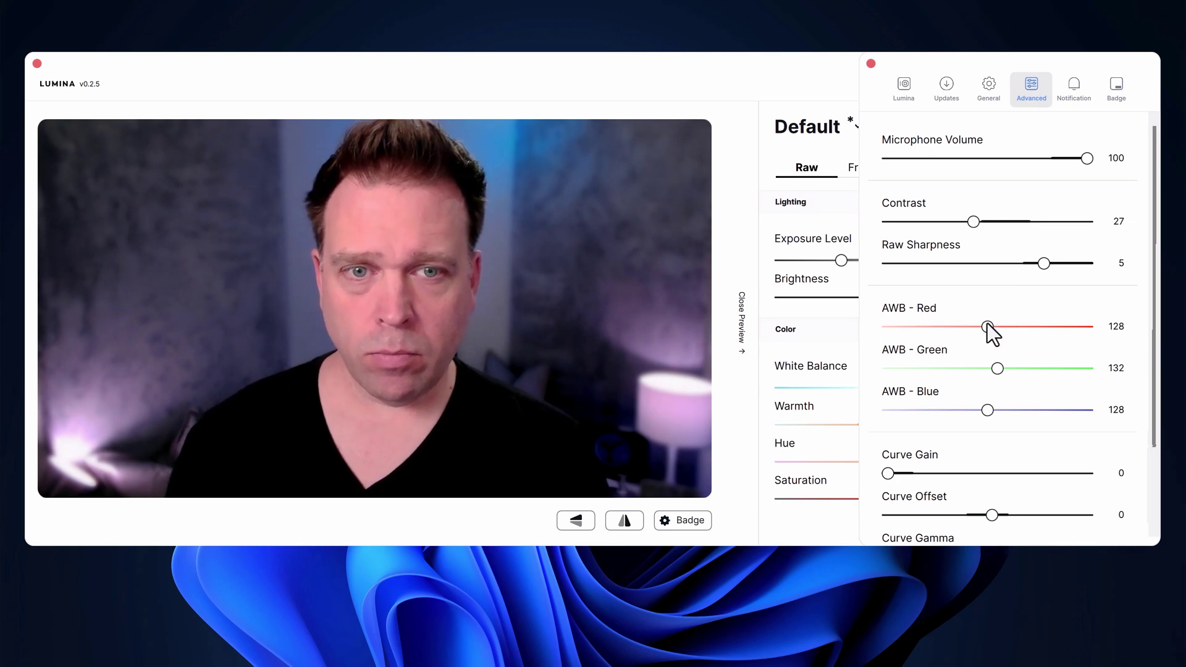
Adjust the AWB color channels to red 120, blue 134 and green 130.
left_click_drag(987, 325, 968, 327)
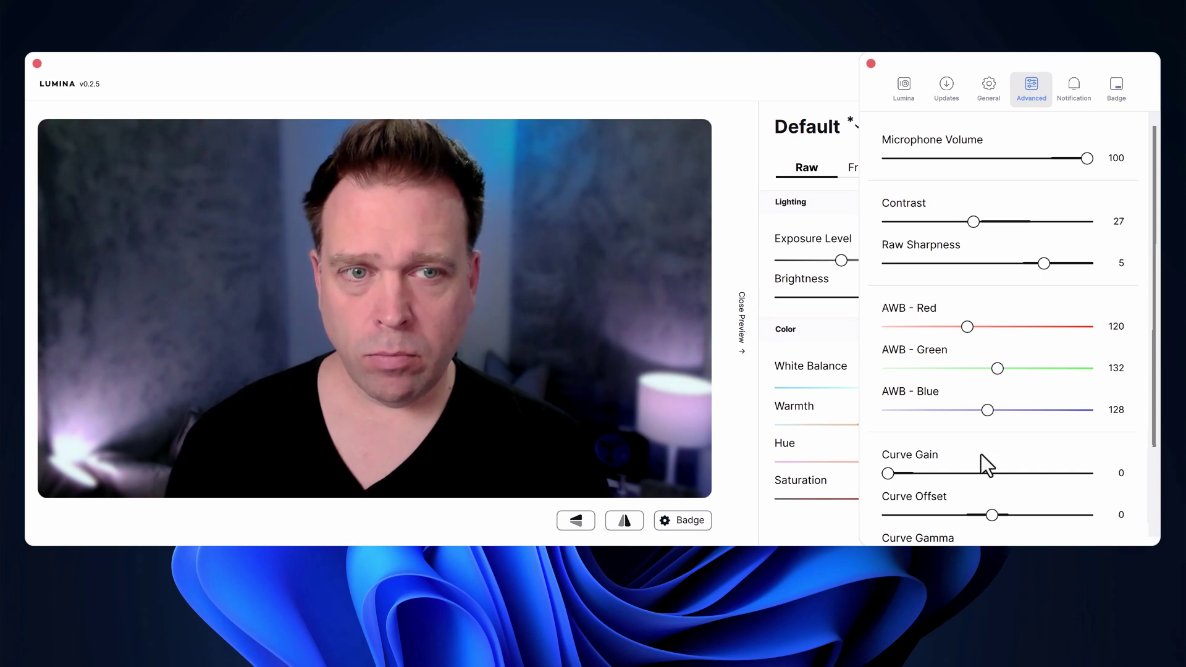
left_click_drag(988, 411, 1002, 411)
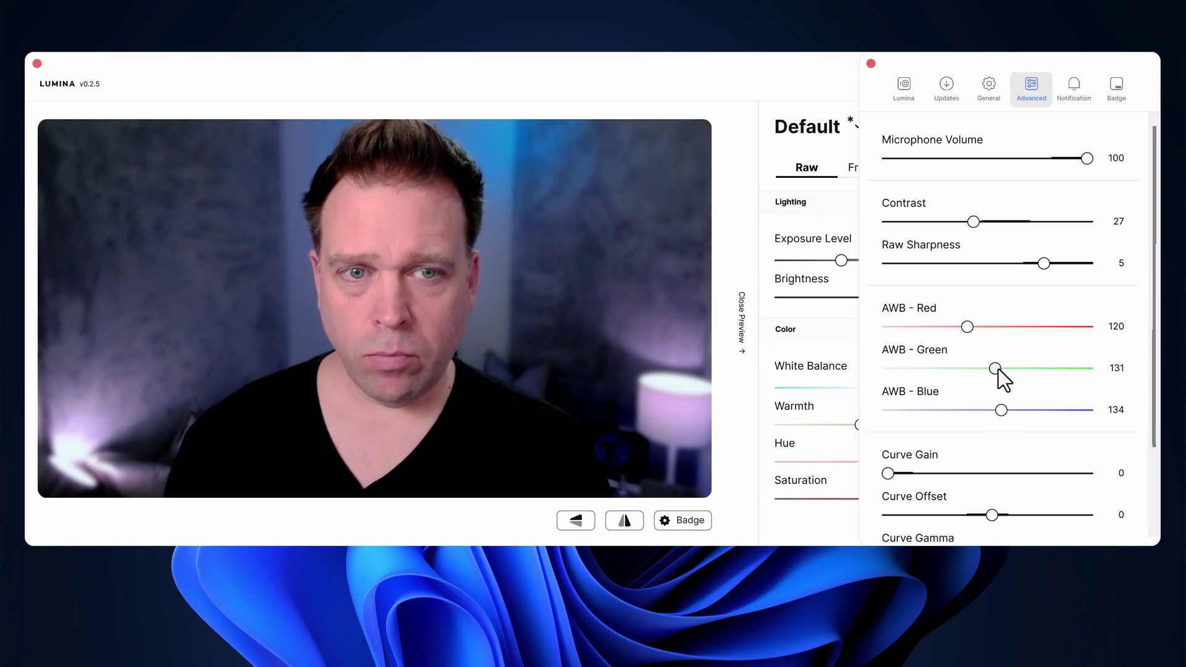
mouse_move(1013, 369)
left_mouse_down()
mouse_move(961, 369)
mouse_move(1087, 369)
mouse_move(992, 368)
left_mouse_up()
Turn on Cameraman in the framing options of the main window, trying the middle face position before choosing upper middle.
left_click_drag(775, 77, 802, 73)
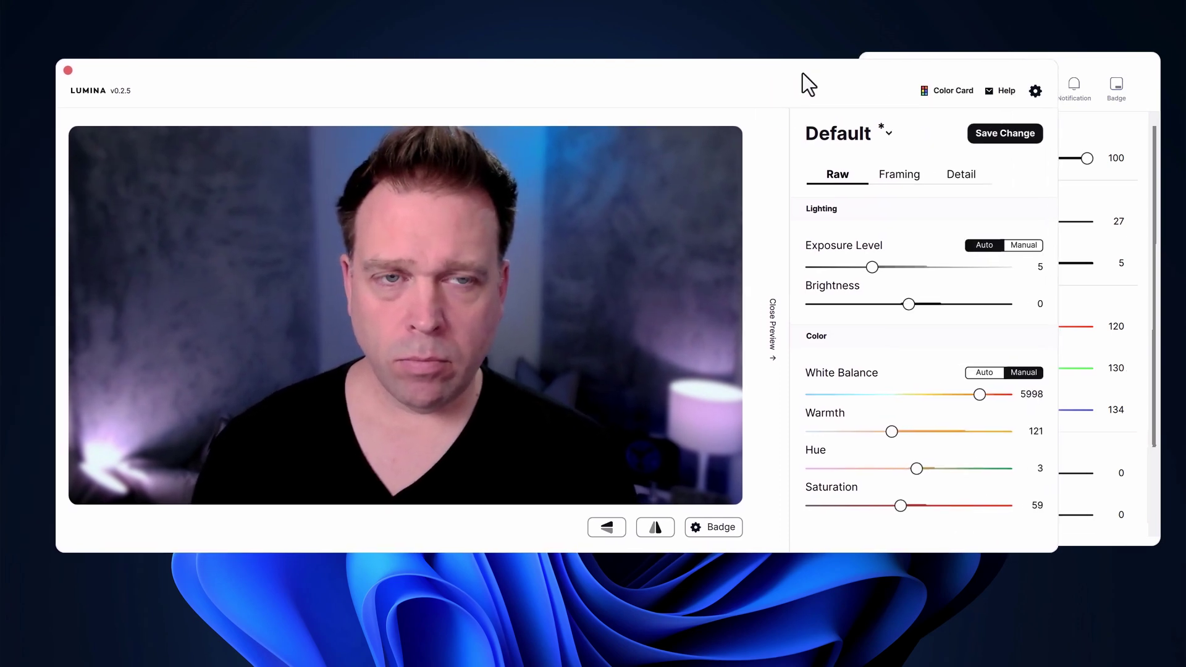
left_click(1111, 56)
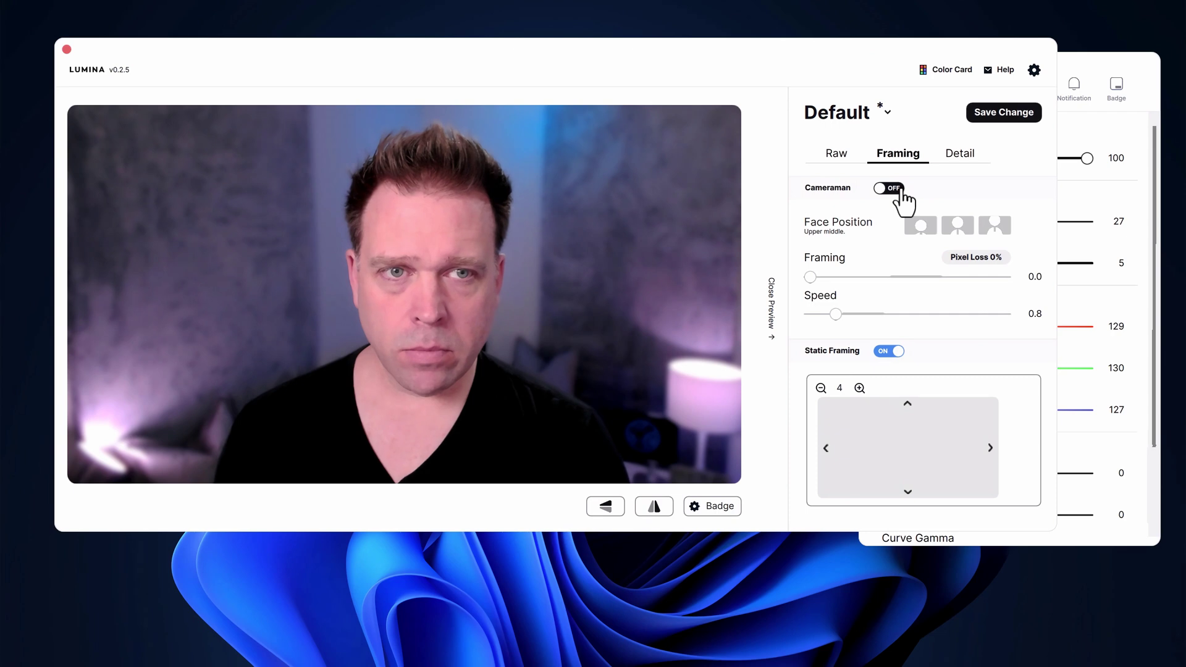
left_click(893, 189)
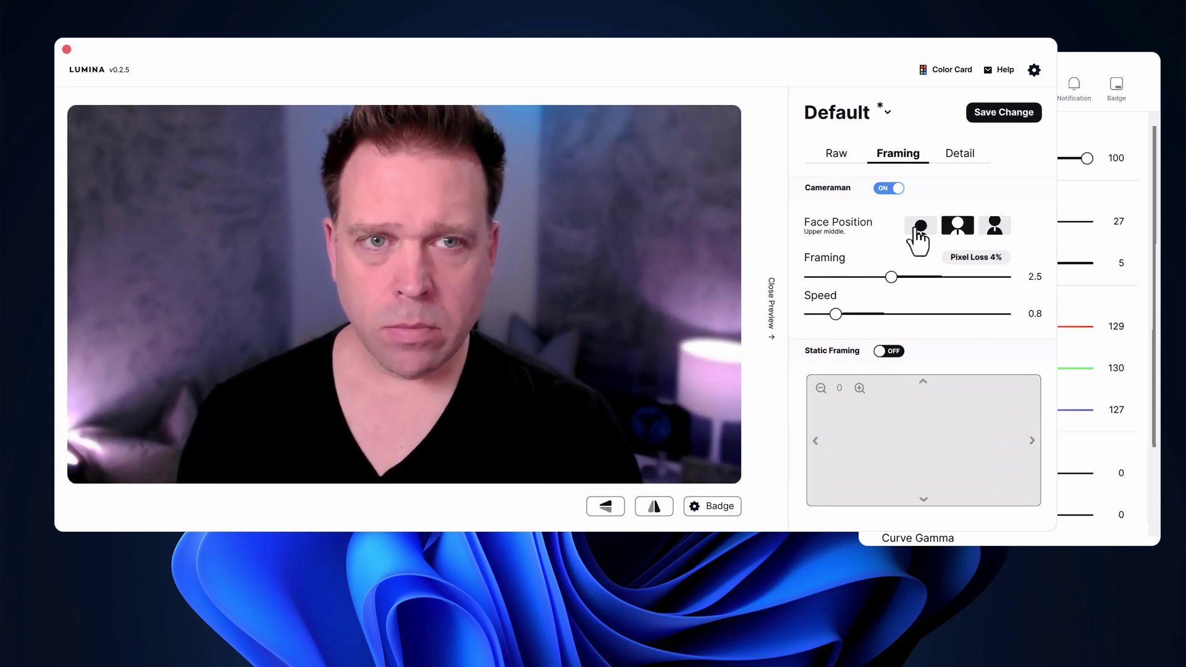
left_click(918, 229)
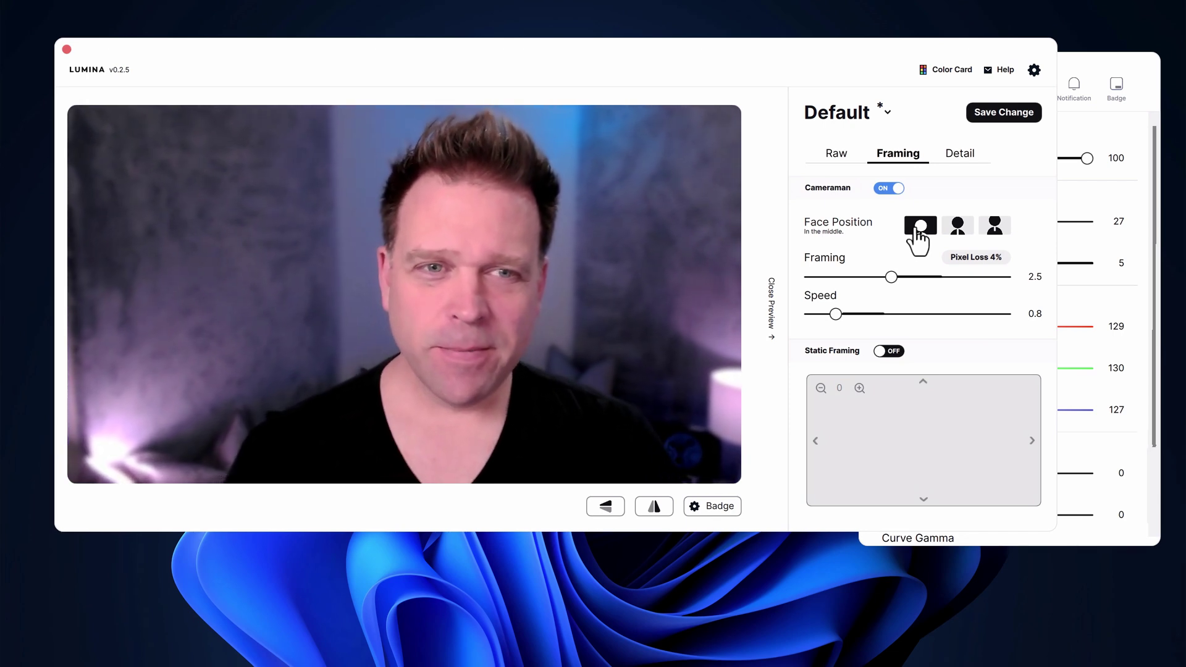
left_click(961, 230)
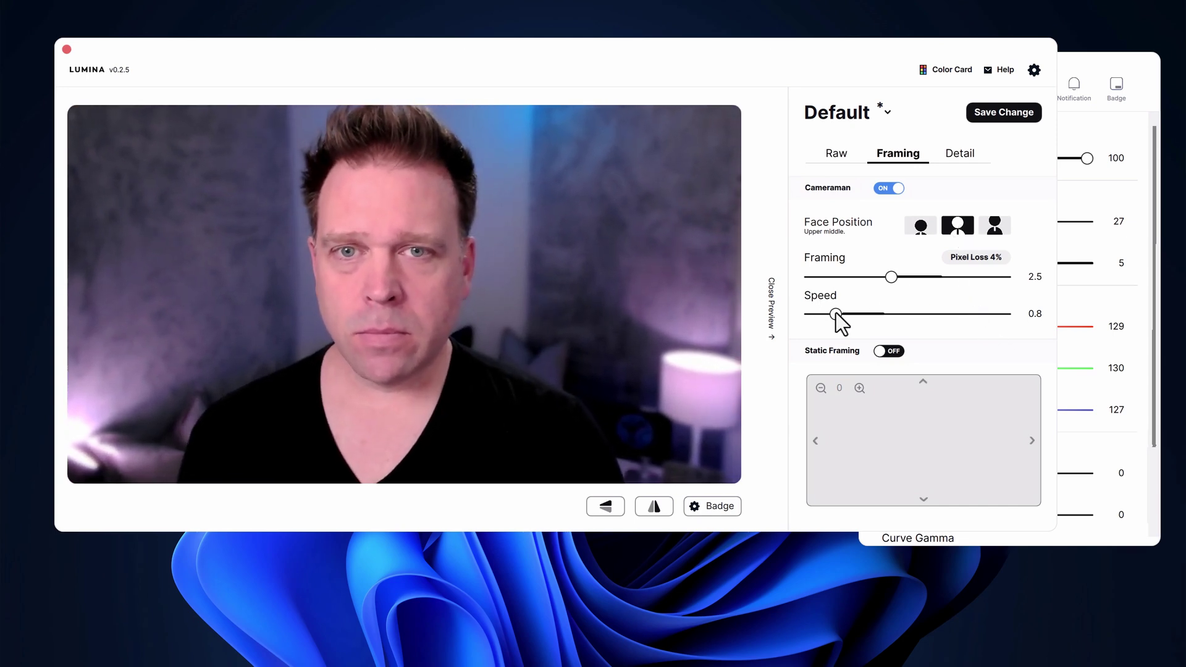
Try a Cameraman tracking speed of 2.4 and return it to about 0.8.
left_click_drag(836, 313, 903, 314)
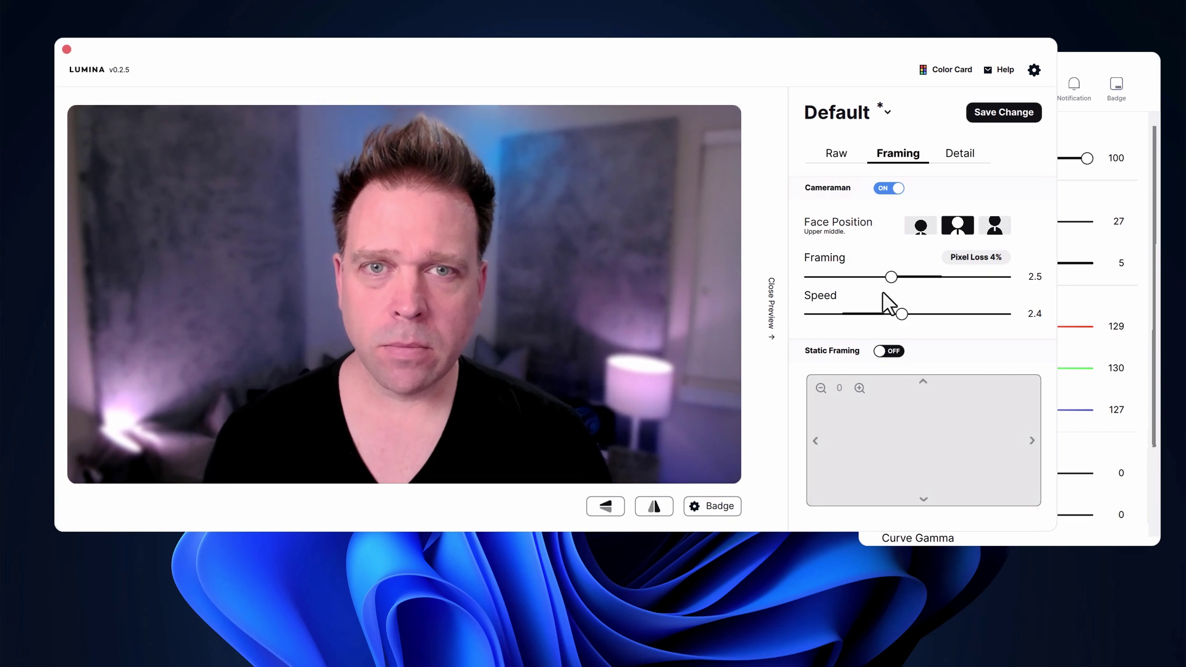
left_click_drag(902, 314, 840, 314)
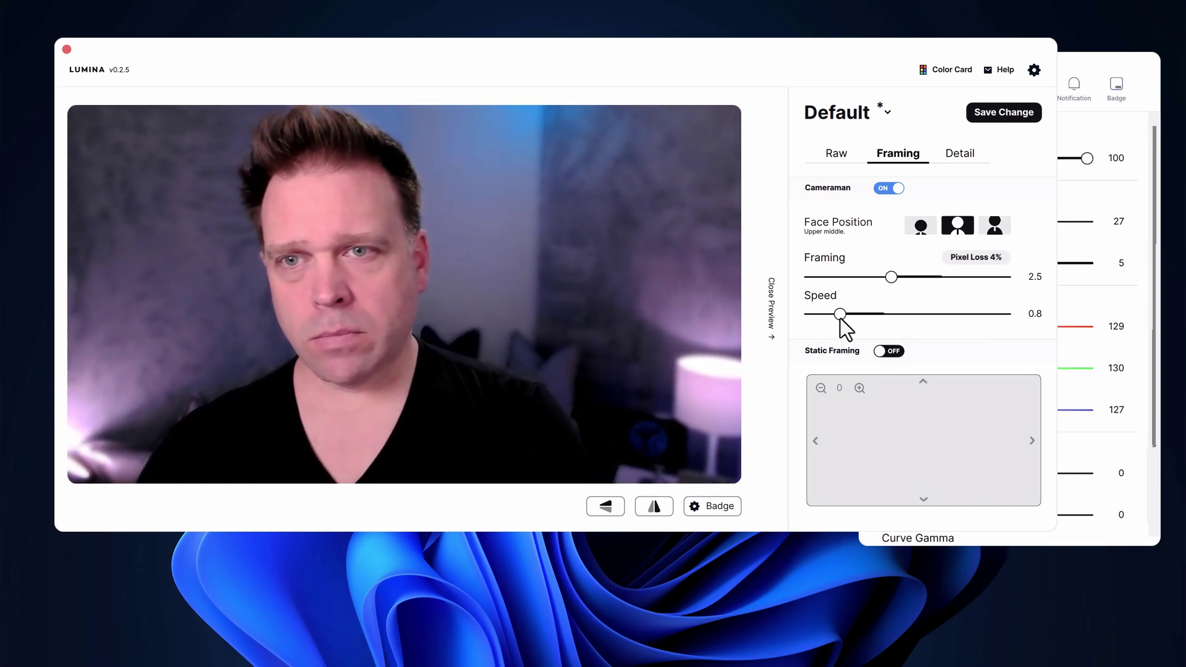
left_click_drag(840, 316, 835, 316)
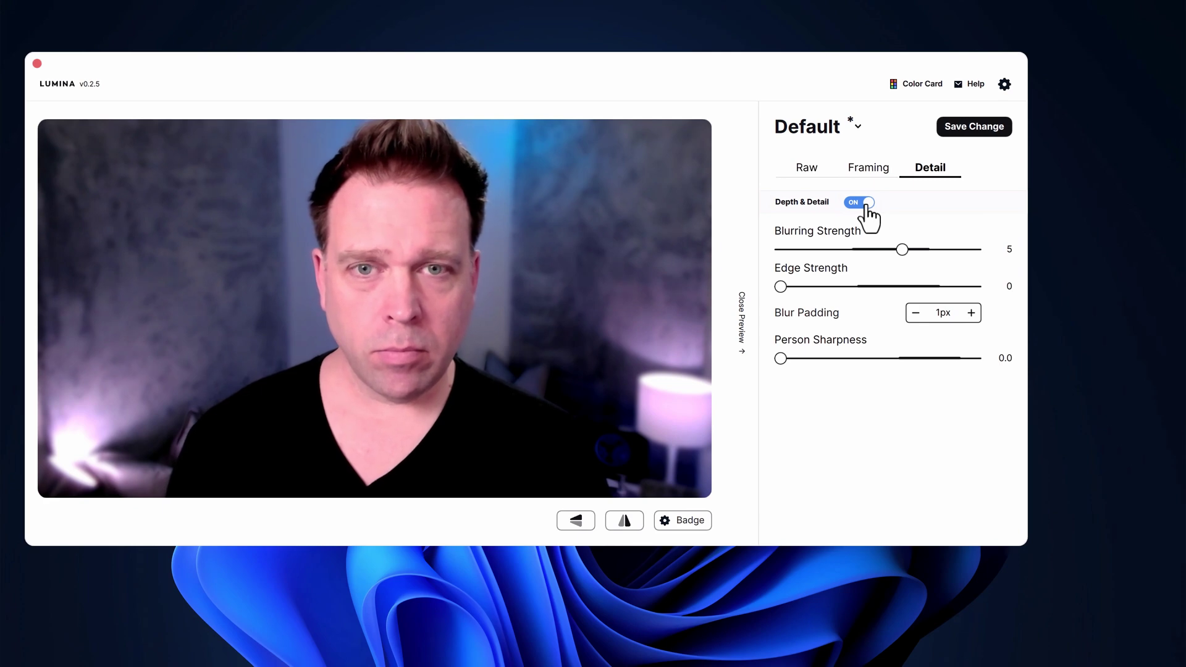
Raise the person sharpness in the Depth & Detail options.
left_click_drag(781, 358, 828, 359)
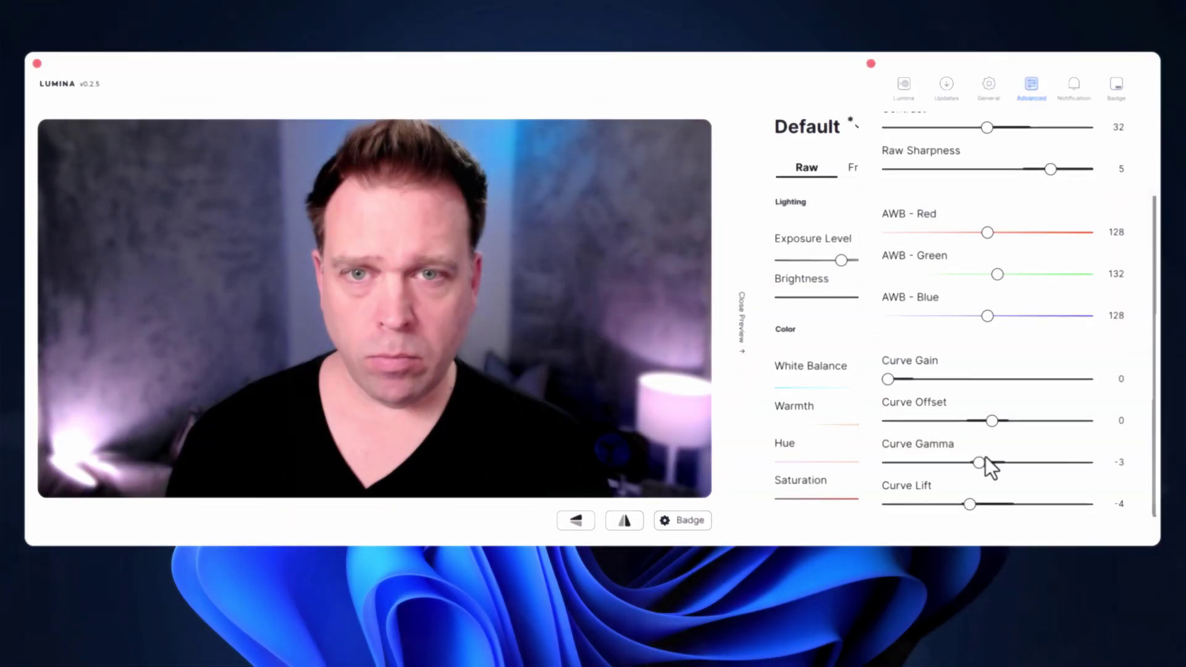
Set the curve gamma to -13 and raise the raw sharpness to 6 in the advanced settings.
left_click_drag(985, 460, 957, 474)
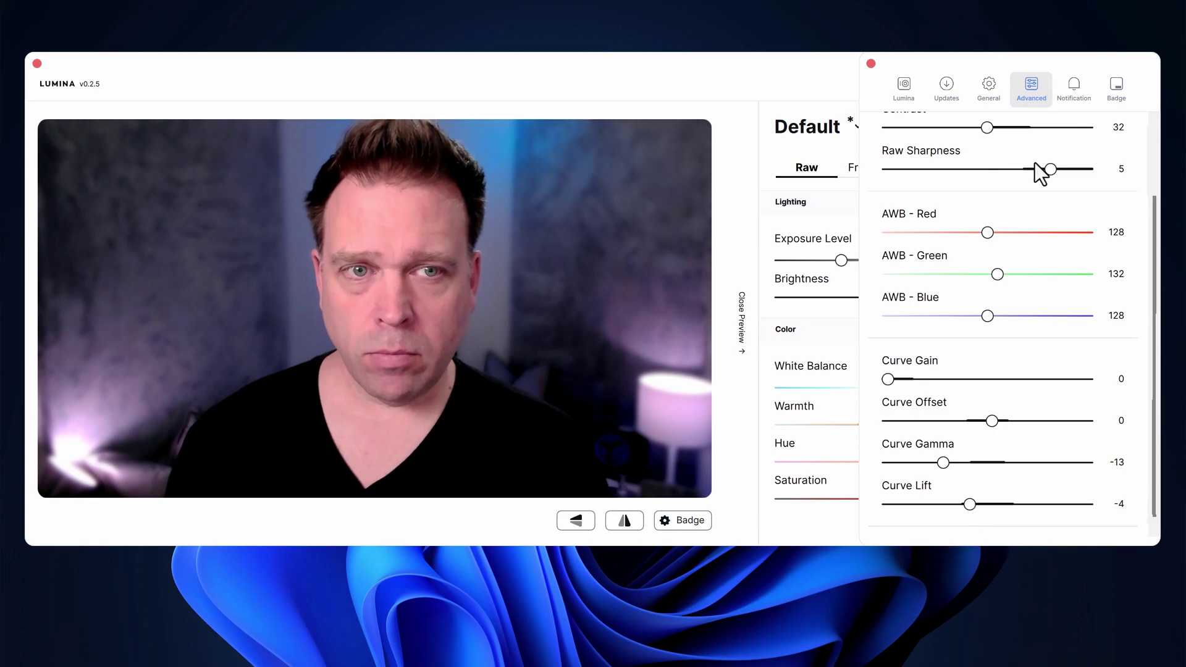
scroll(1044, 195, "up", 2)
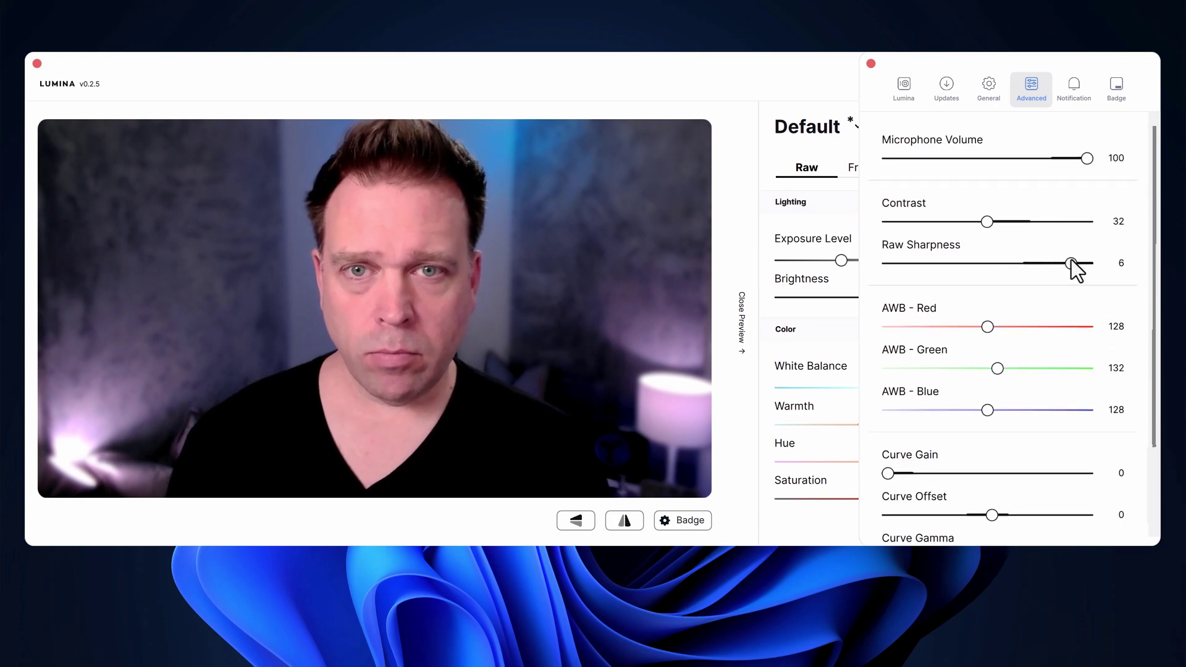